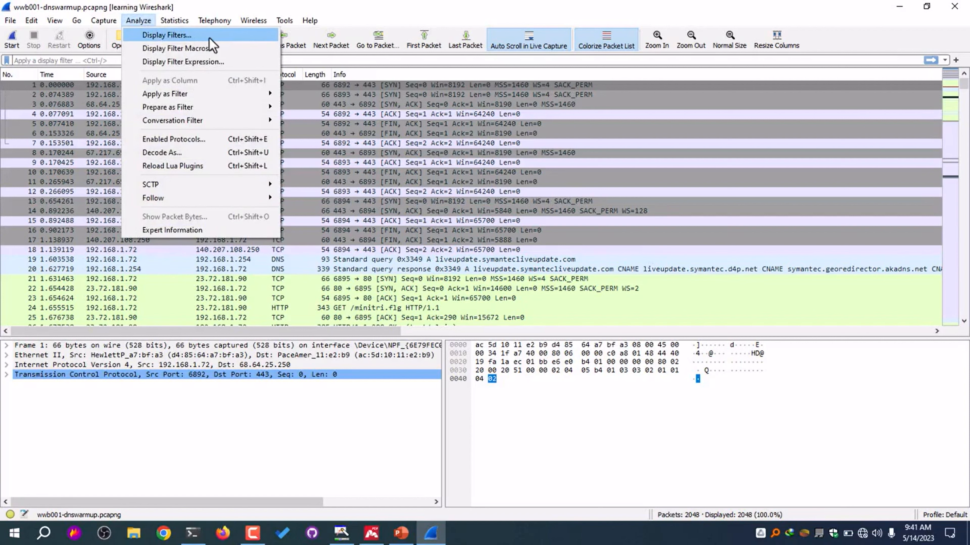
Open the display filter expression builder and search its field list for http
left_click(217, 63)
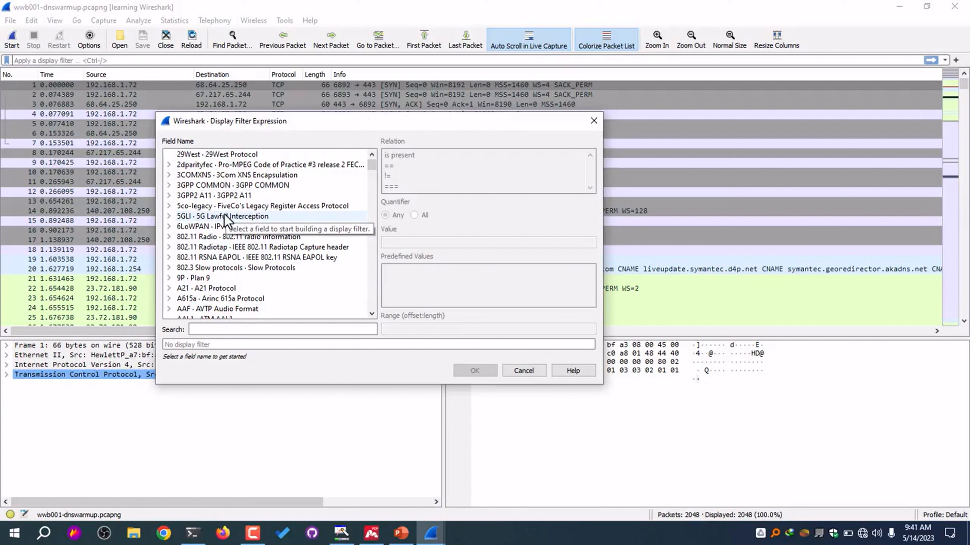
scroll(229, 237, "down", 12)
left_click(203, 329)
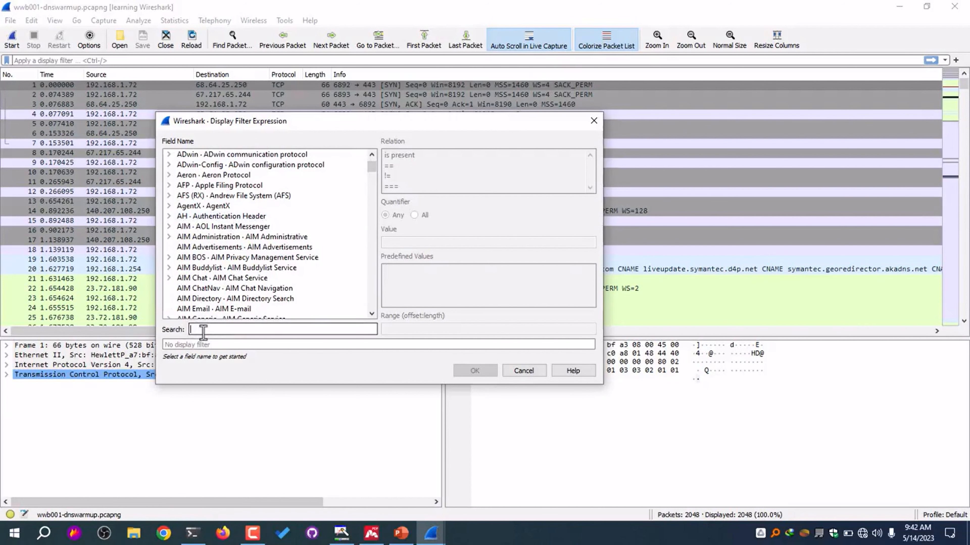
type("h")
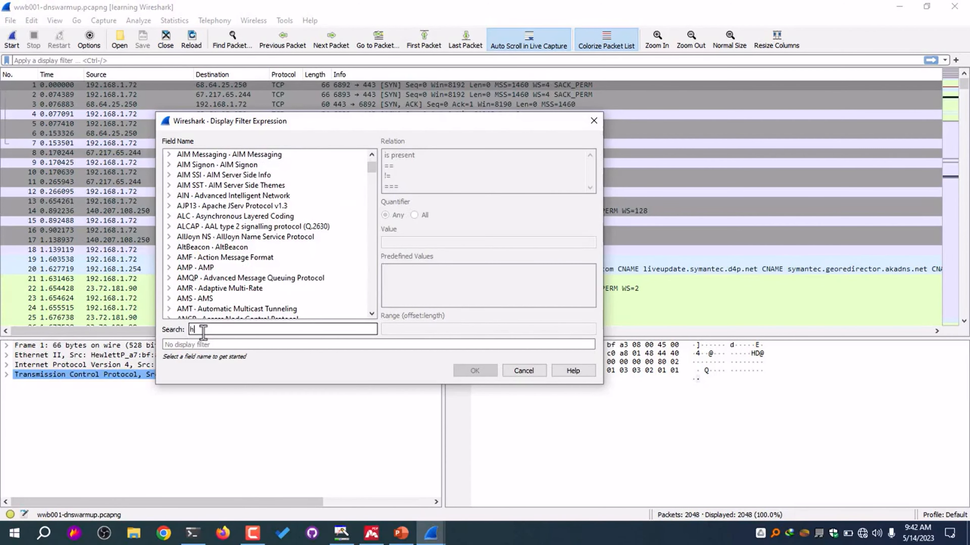
type("ttp")
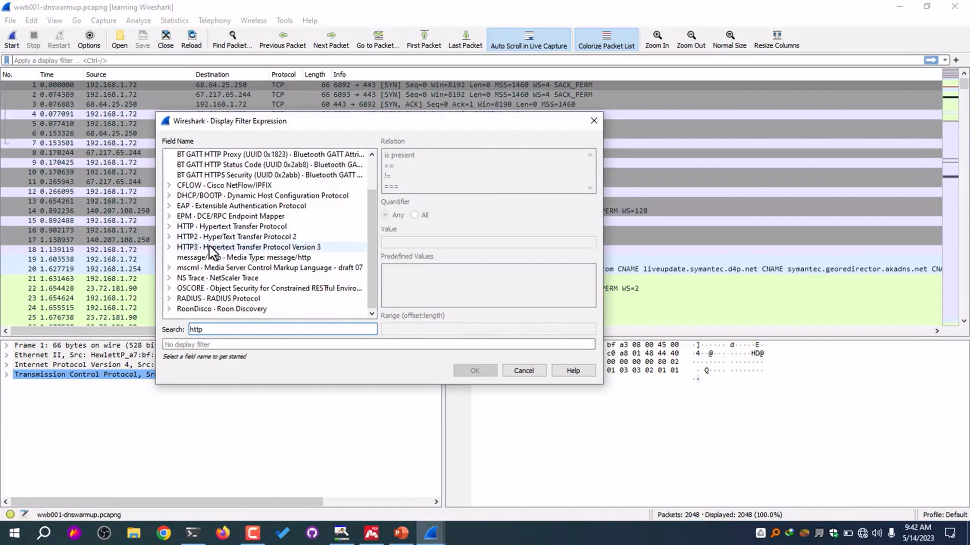
Expand the Hypertext Transfer Protocol fields, choose http.accept and insert it as the display filter expression
left_click(168, 227)
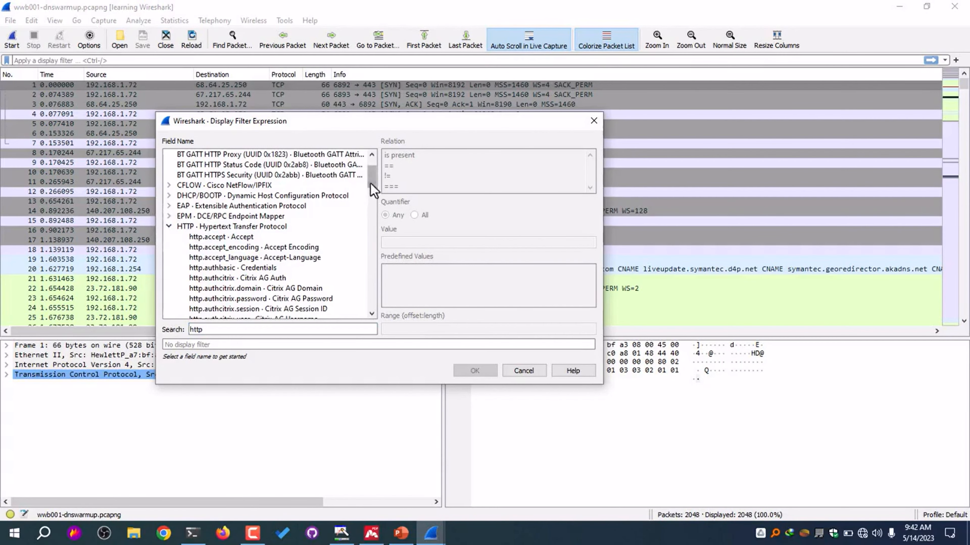
scroll(229, 199, "down", 2)
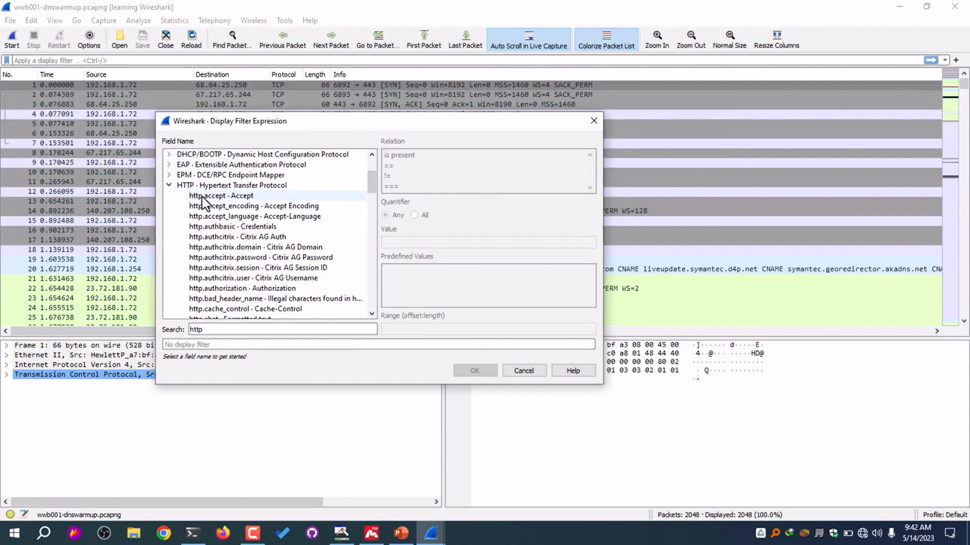
left_click(217, 196)
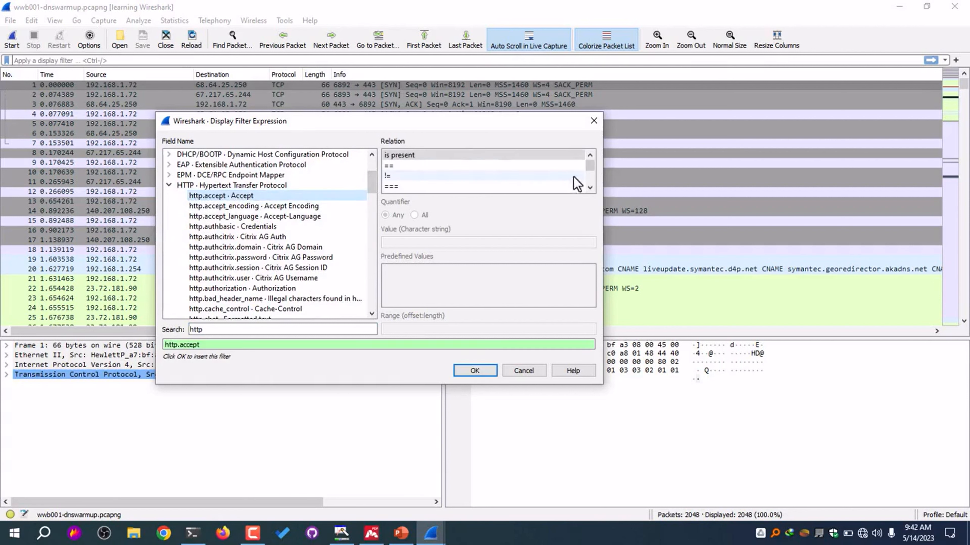
mouse_move(590, 166)
left_mouse_down()
mouse_move(594, 184)
mouse_move(591, 164)
left_mouse_up()
scroll(404, 180, "down", 3)
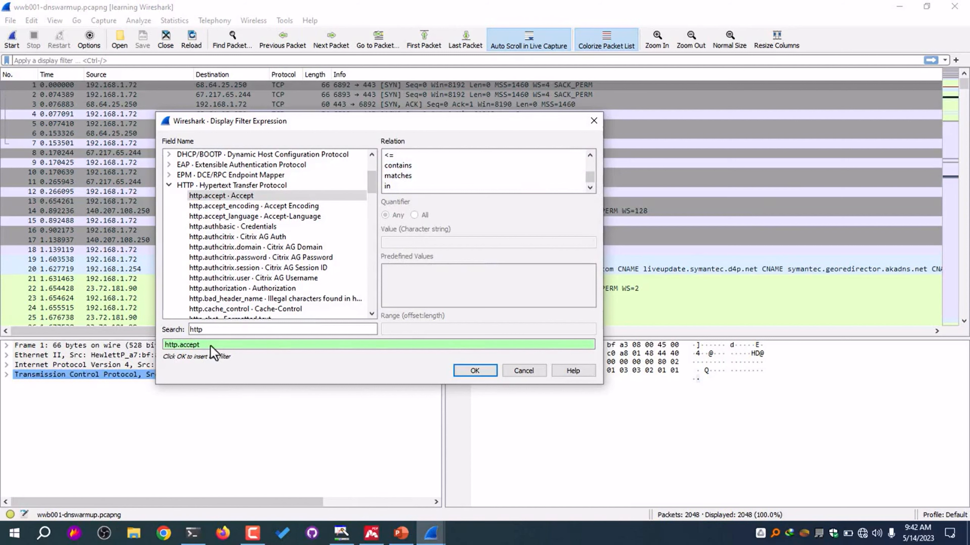
left_click(474, 372)
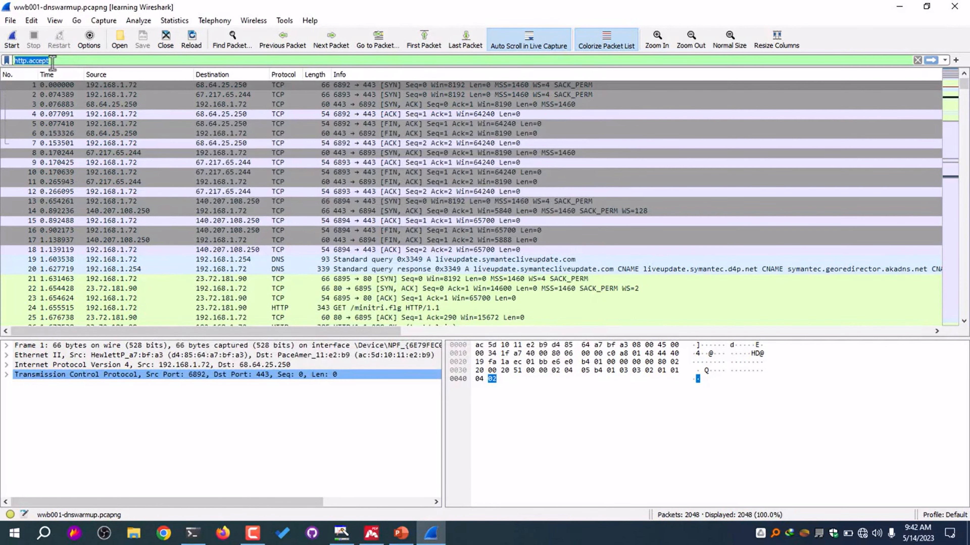
Complete the display filter as http.accept == "GET" and apply it
left_click(63, 60)
type("== \"GET\"")
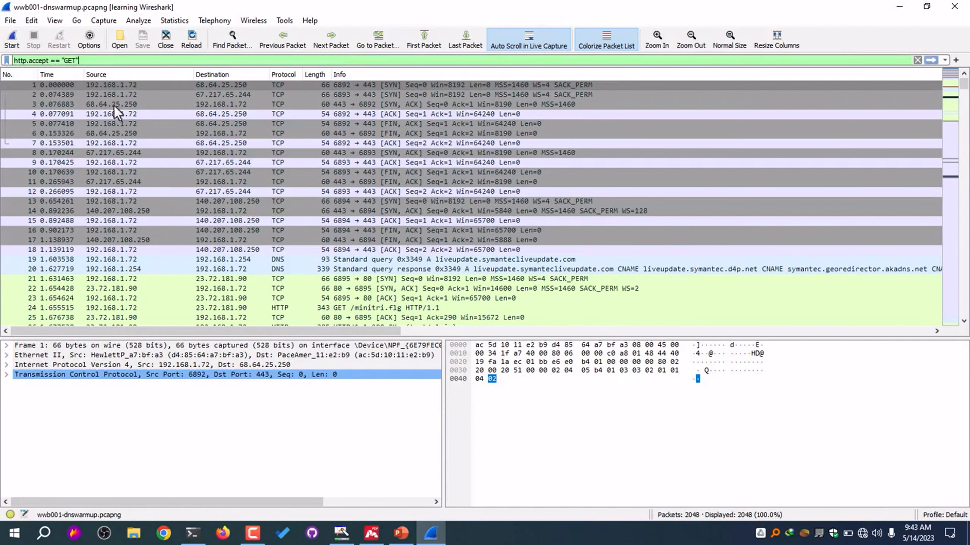
left_click_drag(78, 60, 17, 65)
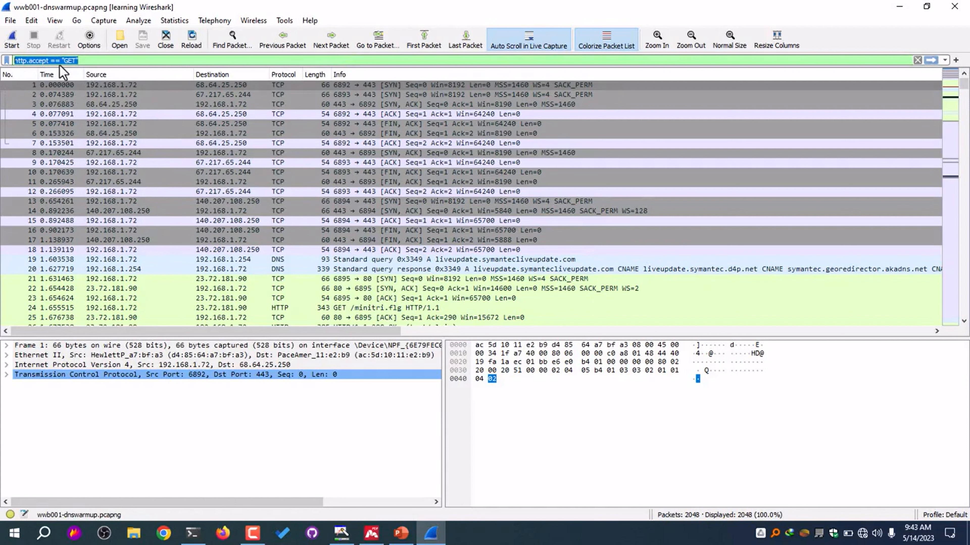
left_click_drag(78, 61, 61, 61)
left_click(98, 60)
key("Return")
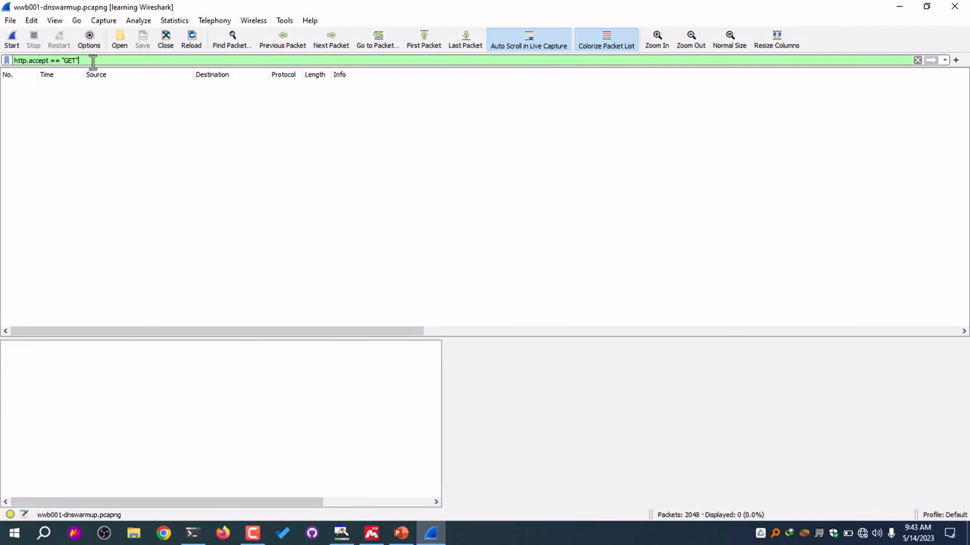
Replace the display filter expression with http and apply it
key("BackSpace")
key("BackSpace")
key("BackSpace")
key("BackSpace")
key("BackSpace")
key("BackSpace")
key("BackSpace")
key("BackSpace")
key("BackSpace")
key("BackSpace")
key("BackSpace")
key("BackSpace")
key("BackSpace")
key("BackSpace")
key("BackSpace")
key("BackSpace")
key("BackSpace")
key("BackSpace")
key("BackSpace")
key("BackSpace")
type("h")
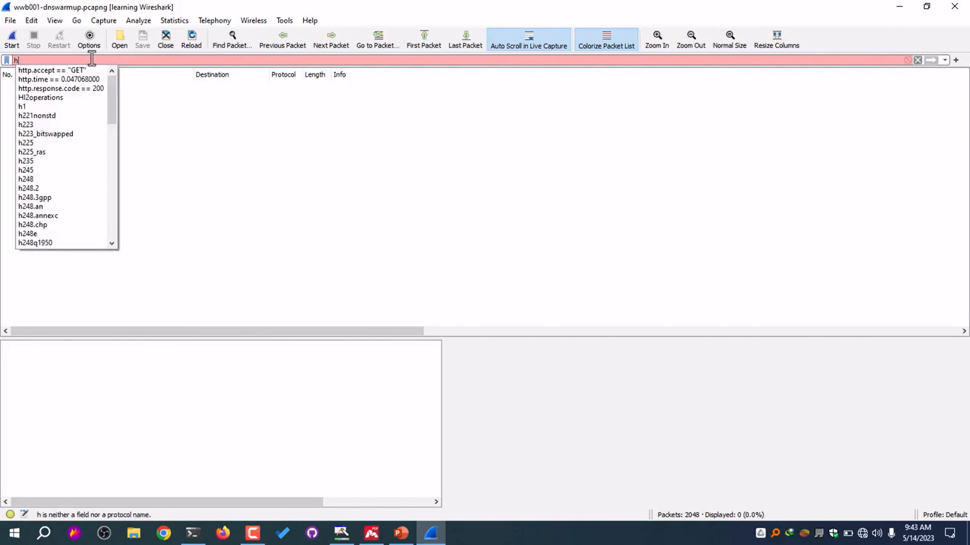
type("ttp")
key("Return")
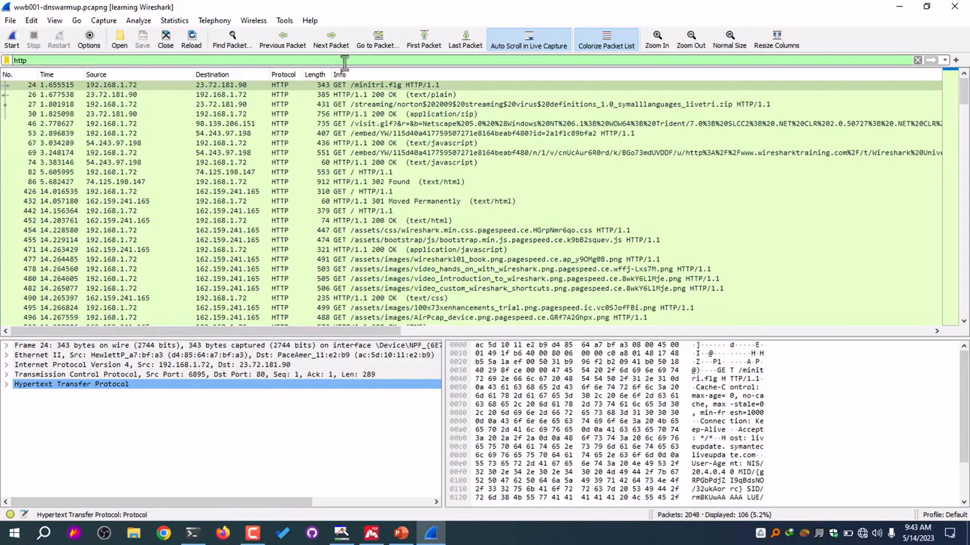
Expand the Hypertext Transfer Protocol details of frame 24 and enlarge the packet details area
scroll(282, 164, "down", 10)
scroll(296, 166, "down", 5)
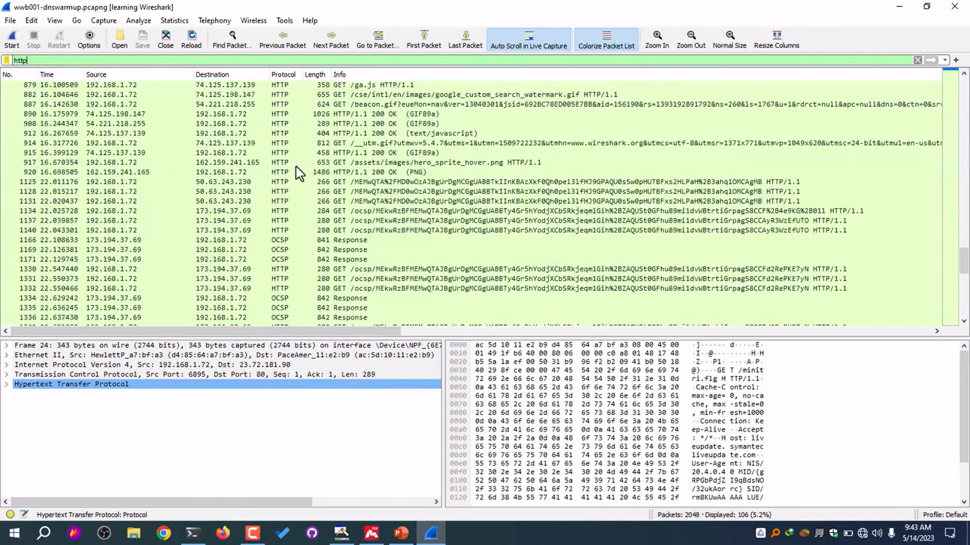
scroll(297, 167, "up", 20)
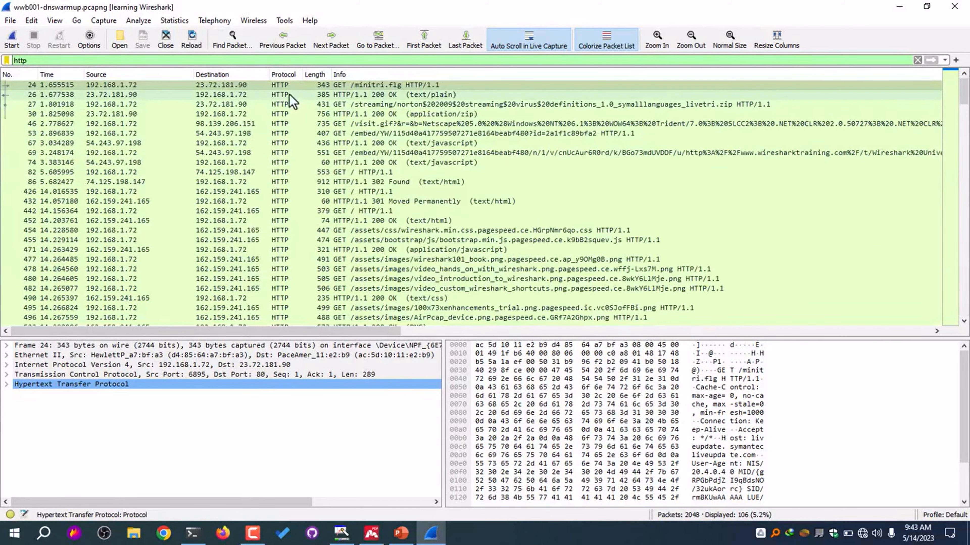
key("F9")
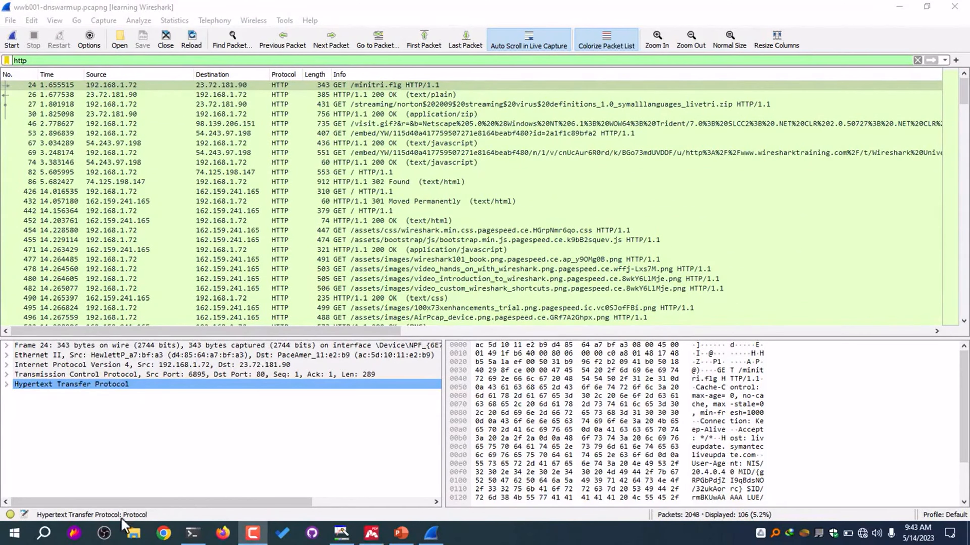
left_click(6, 385)
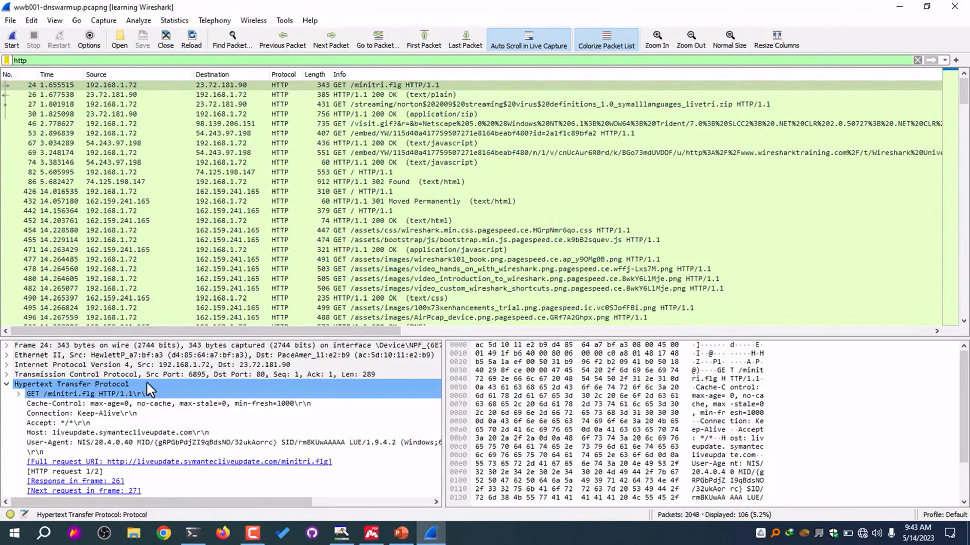
left_click_drag(136, 338, 125, 265)
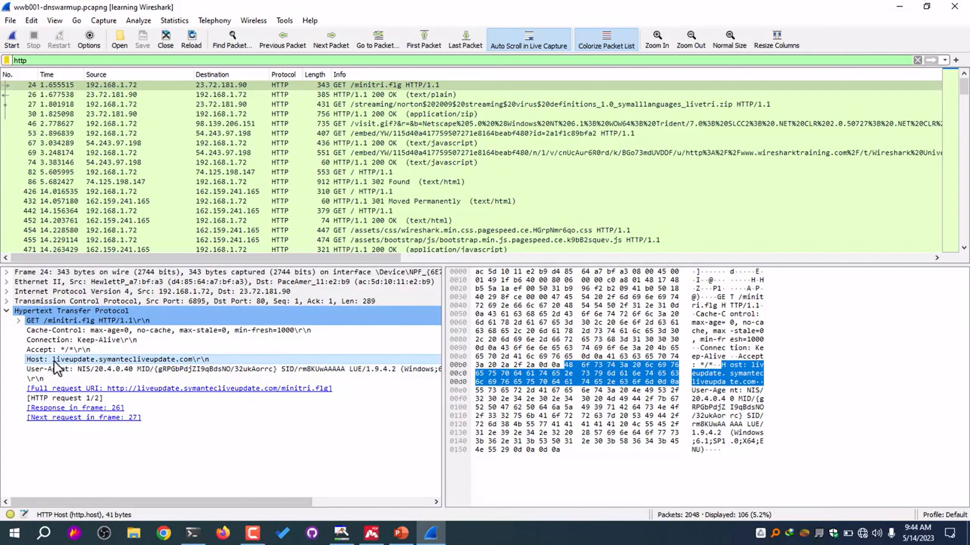
Apply the Host field value liveupdate.symantecliveupdate.com of frame 24 as the selected display filter
right_click(71, 362)
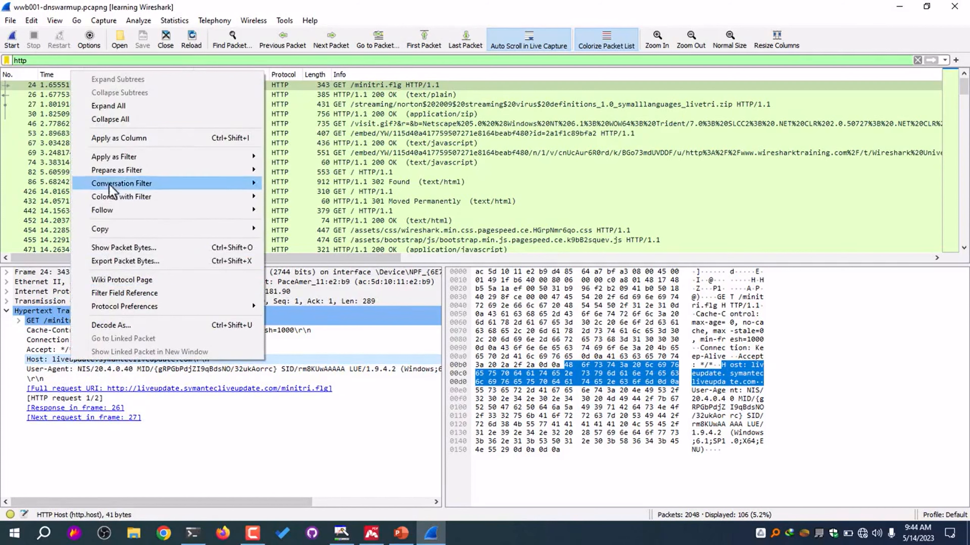
mouse_move(113, 157)
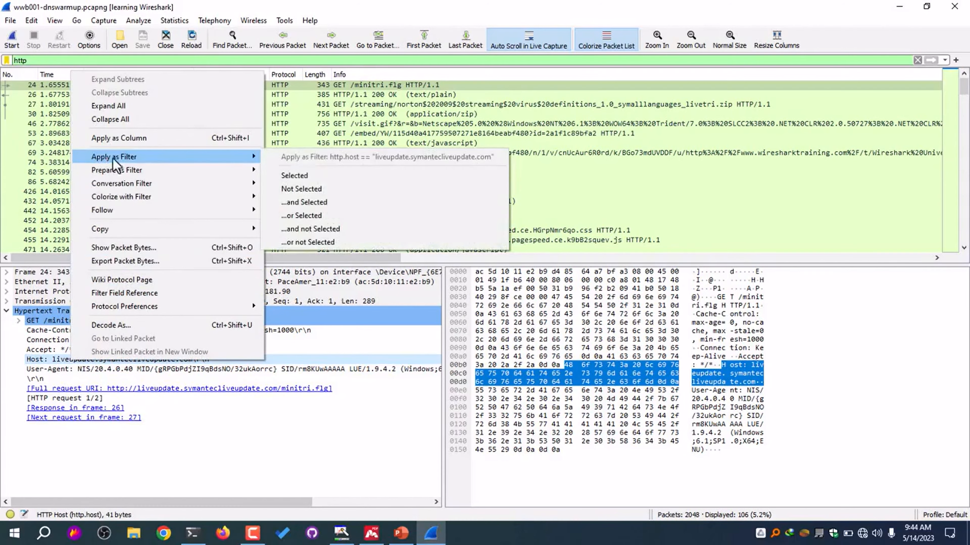
left_click(305, 177)
Examine the applied http.host filter expression and the packets it lists
left_click_drag(164, 61, 22, 63)
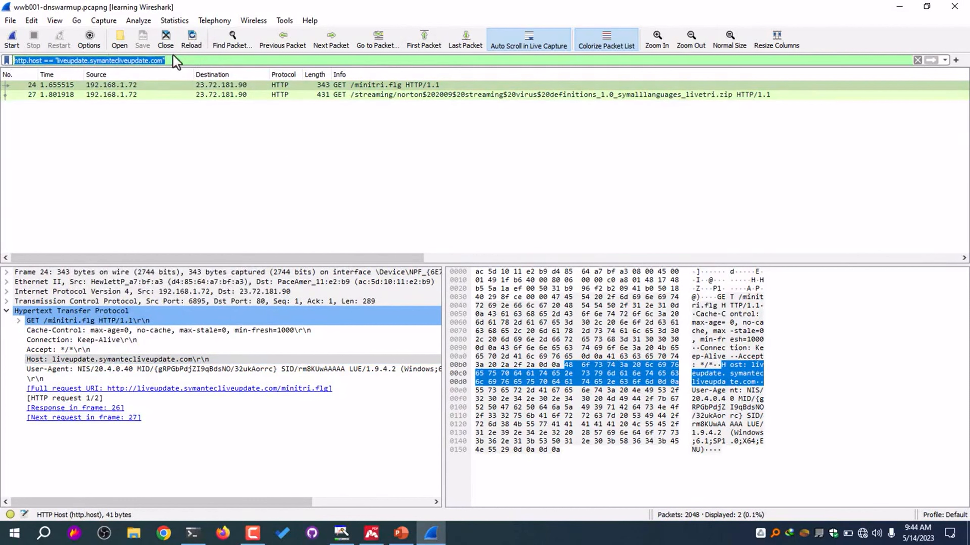
left_click(208, 170)
left_click(367, 88)
left_click(184, 146)
triple_click(84, 60)
left_click(180, 61)
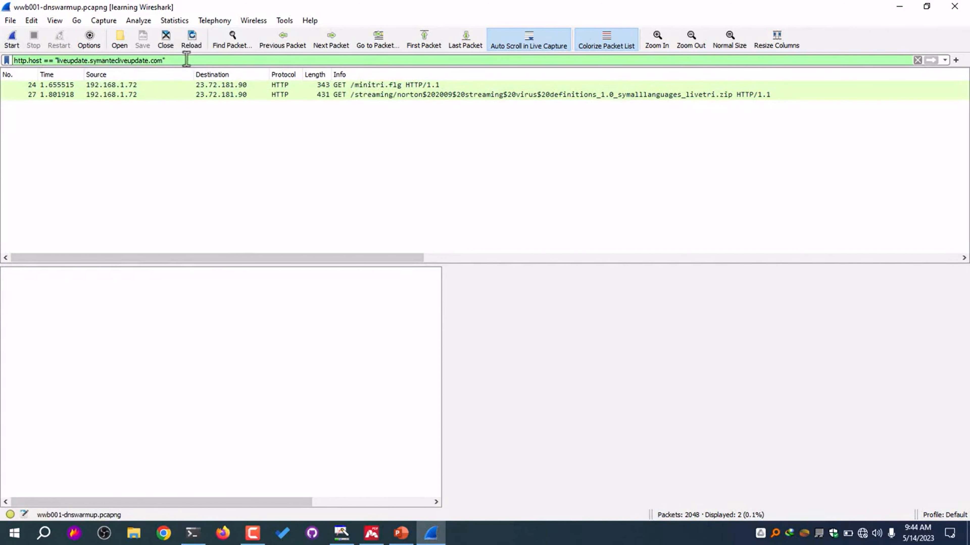
left_click_drag(168, 60, 48, 61)
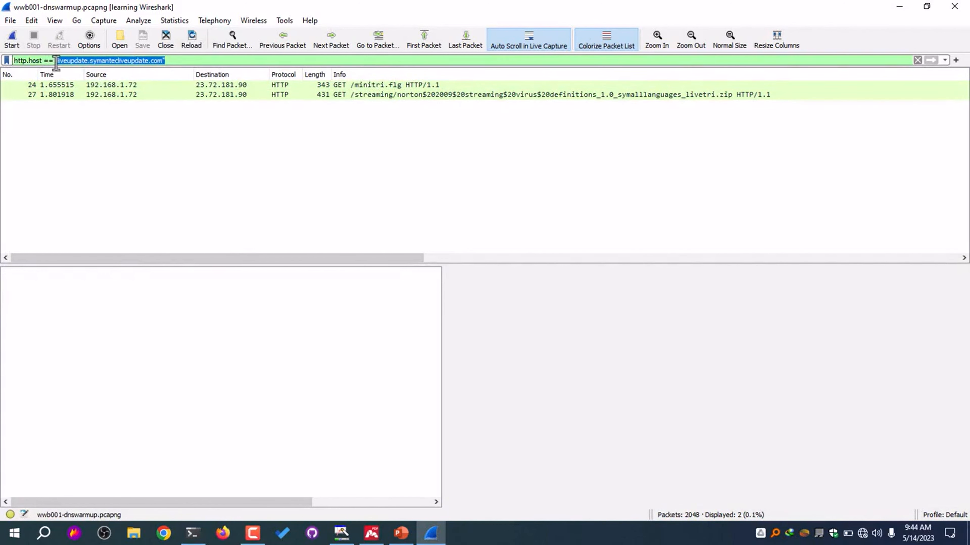
left_click(68, 61)
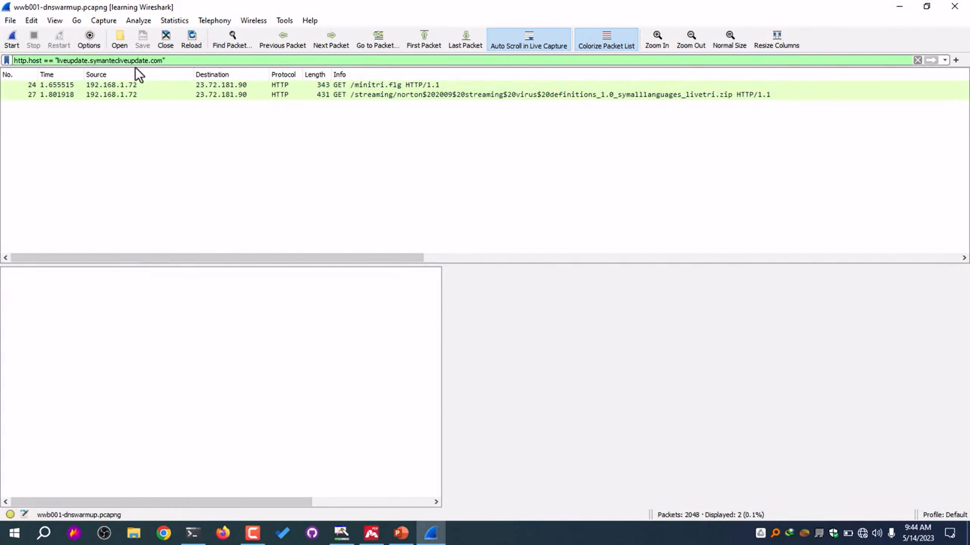
left_click(161, 61)
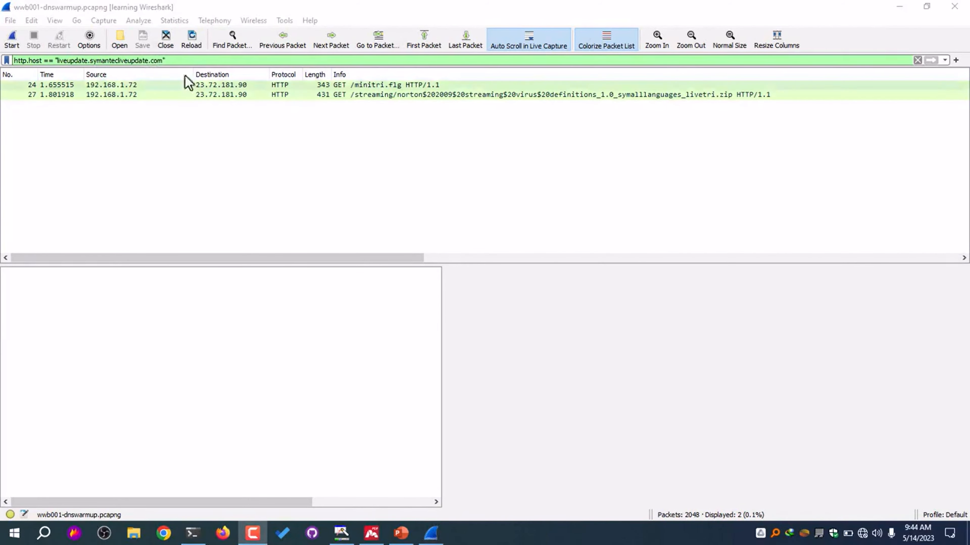
Clear the http.host display filter so all captured packets are listed
left_click(172, 60)
key("ctrl+a")
key("BackSpace")
key("Return")
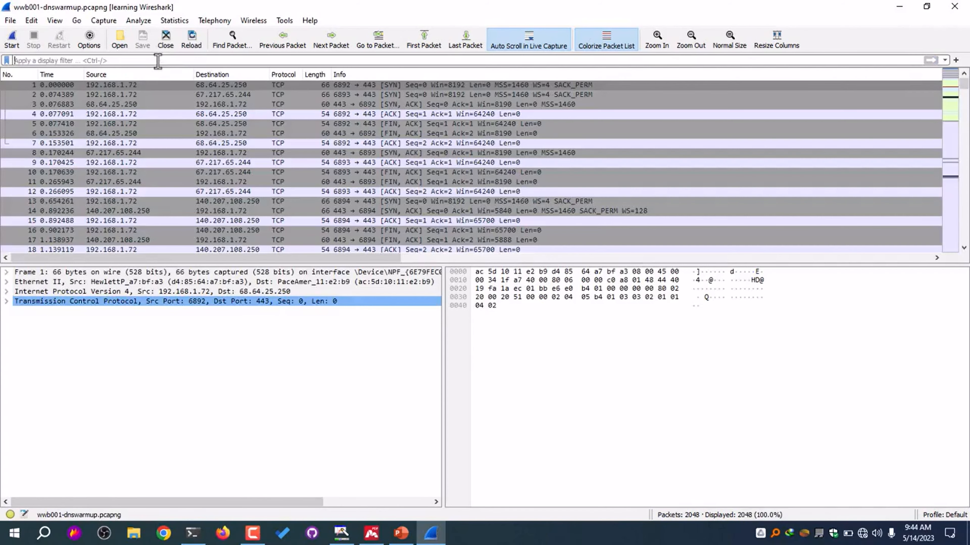
Expand the Transmission Control Protocol details of frame 1 and apply its source port 6892 as the selected display filter
left_click(6, 301)
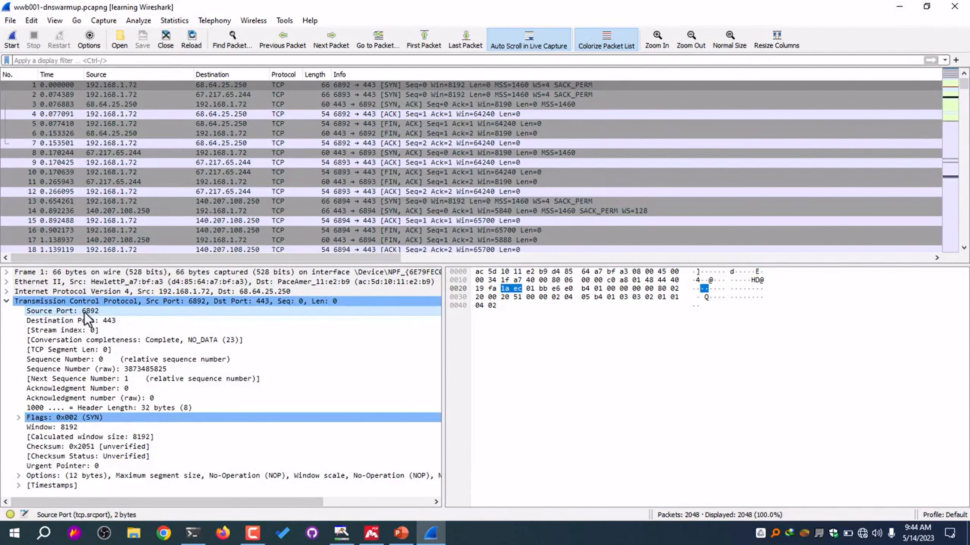
right_click(104, 313)
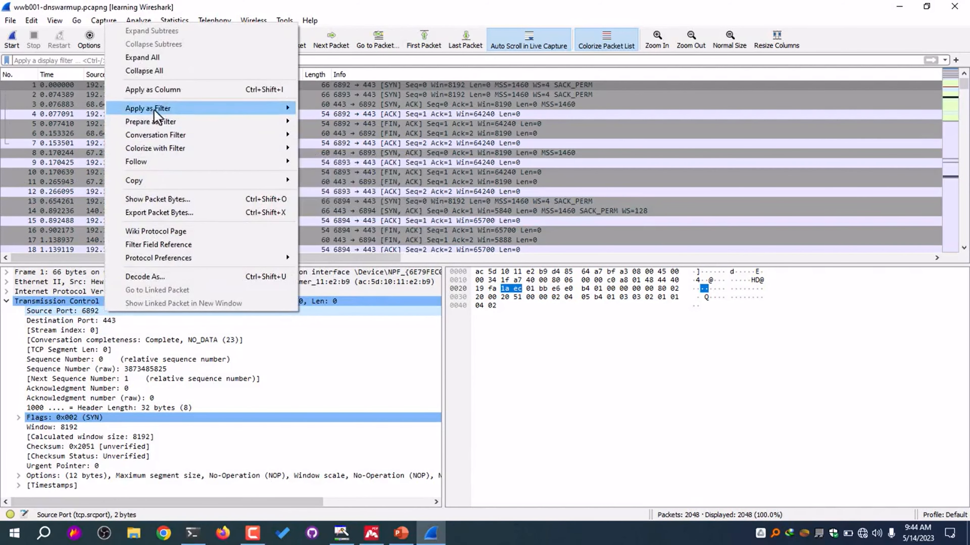
mouse_move(199, 112)
left_click(328, 126)
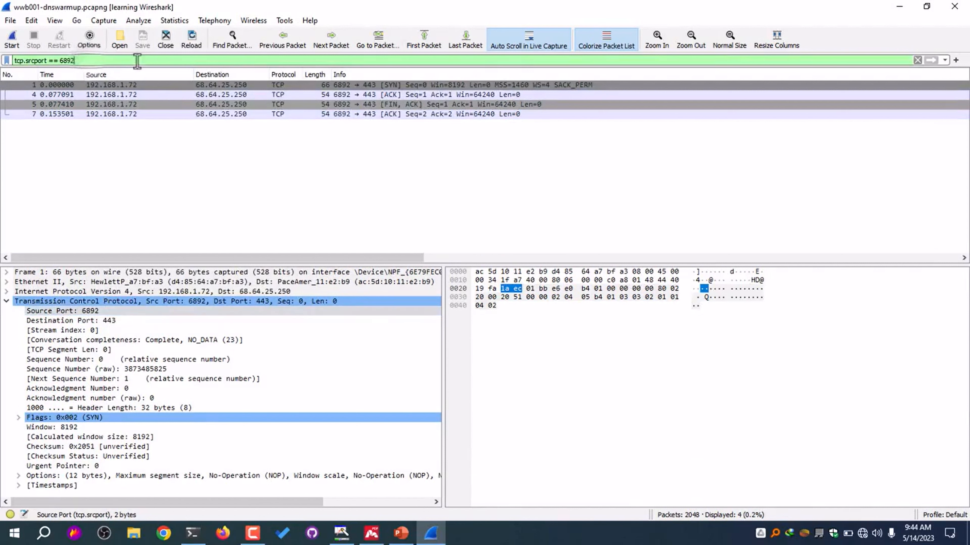
left_click_drag(136, 61, 4, 64)
left_click(106, 61)
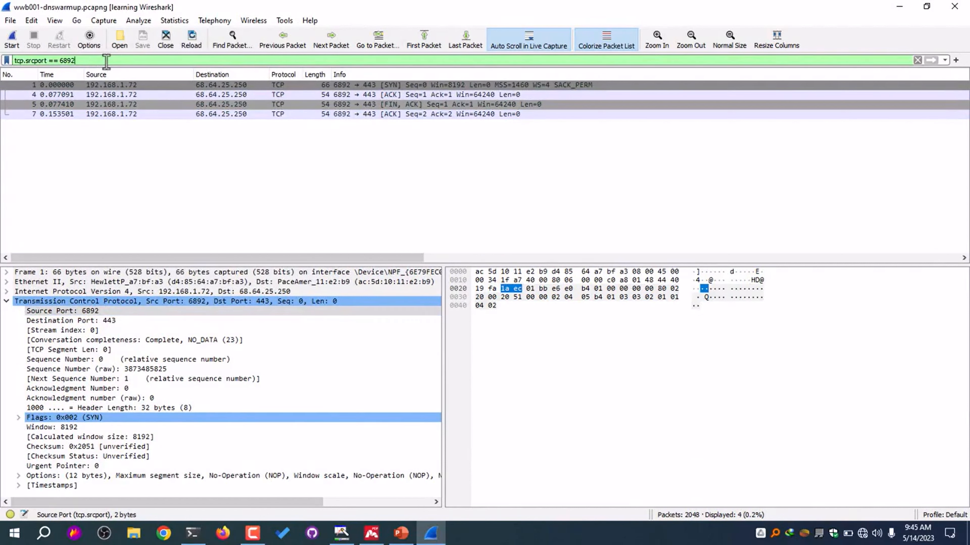
left_click_drag(44, 61, 24, 61)
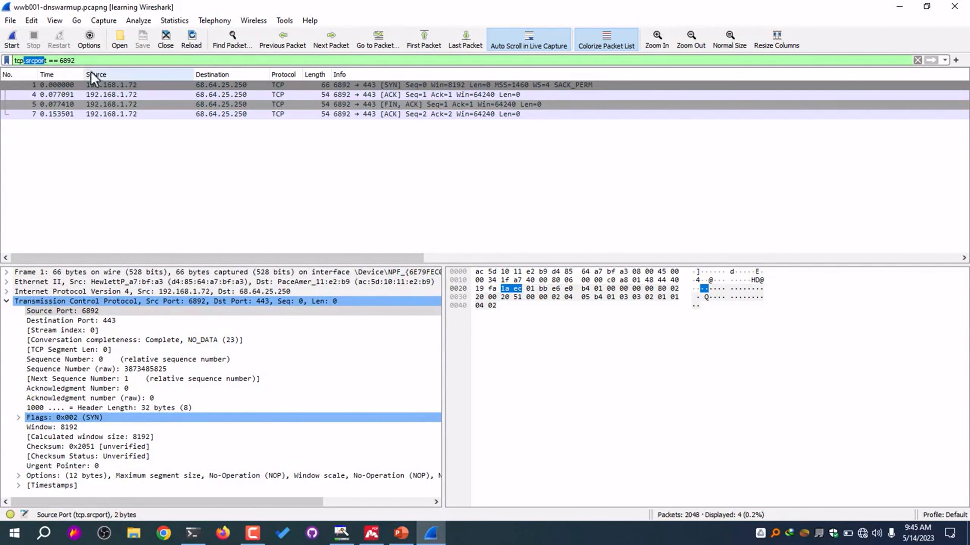
left_click(95, 59)
Create a filter button labelled HTTP that uses the filter expression http, leaving its comment empty
left_click(956, 60)
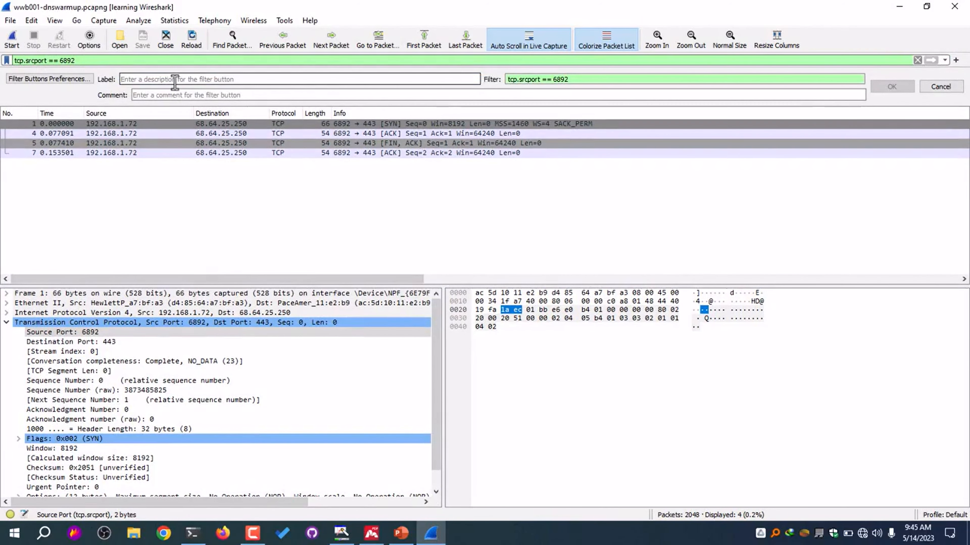
type("HTTP")
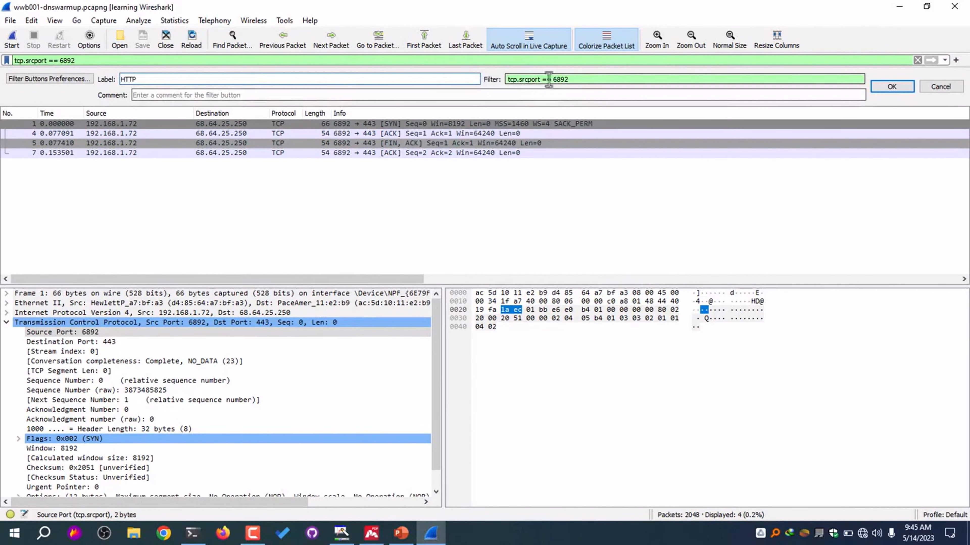
left_click_drag(591, 80, 483, 79)
type("http")
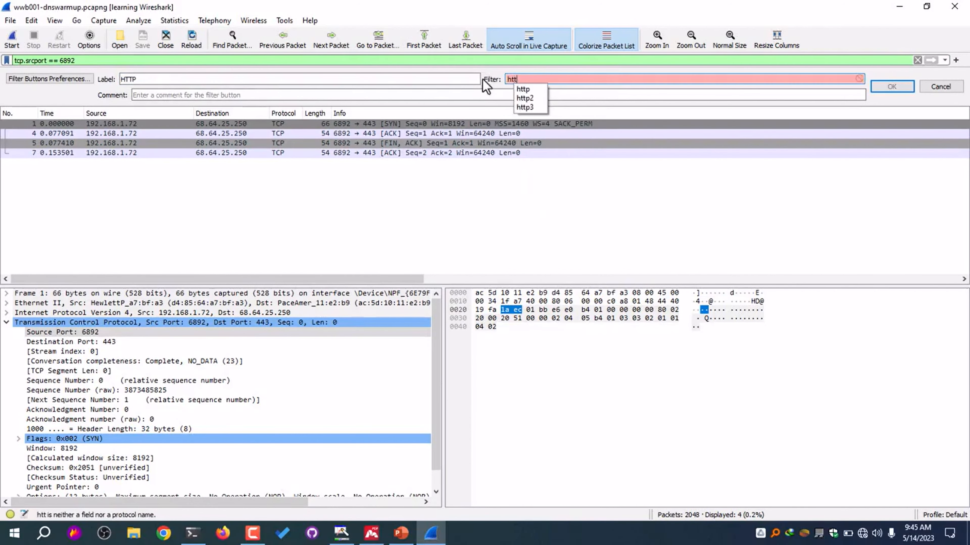
left_click(209, 100)
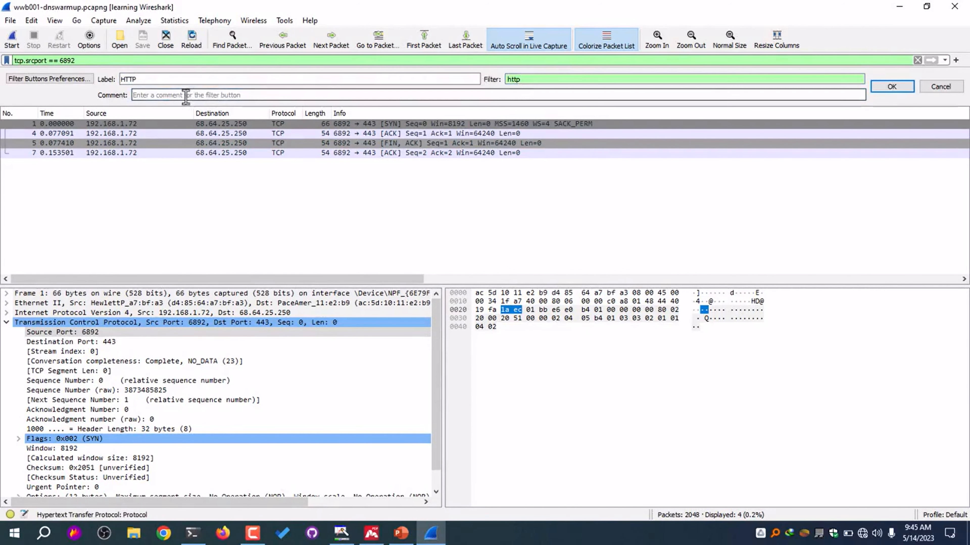
left_click(892, 86)
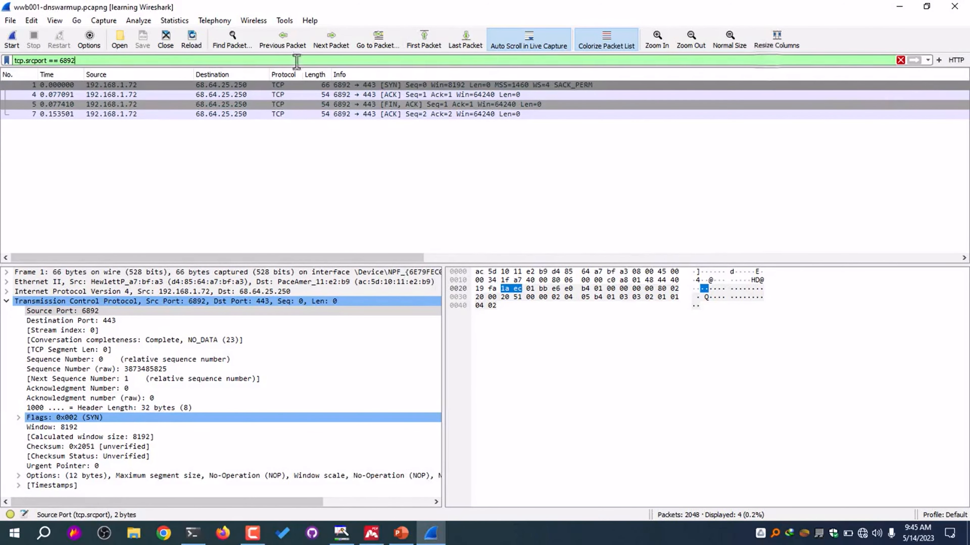
Clear the tcp.srcport display filter and apply the saved HTTP filter button to the whole capture
left_click_drag(296, 62, 2, 58)
key("BackSpace")
key("Return")
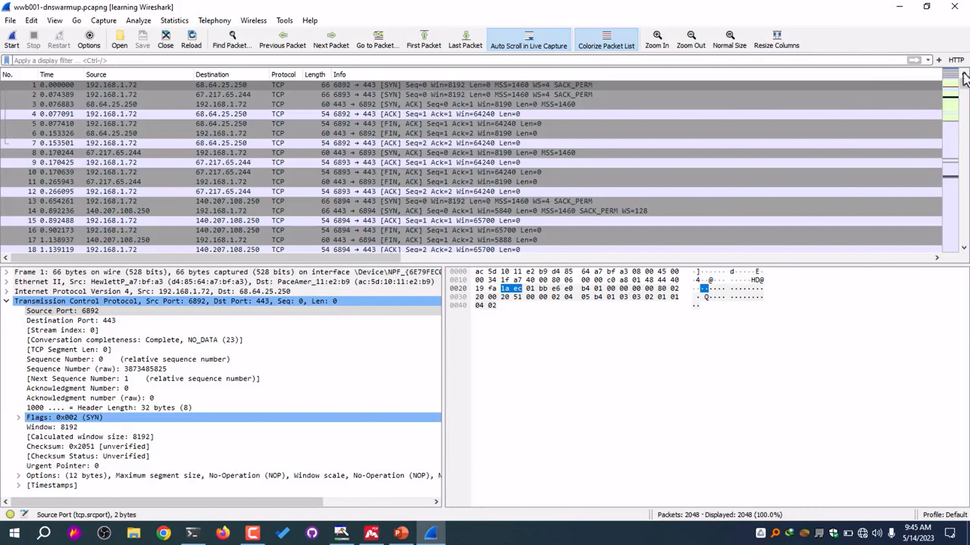
left_click(957, 60)
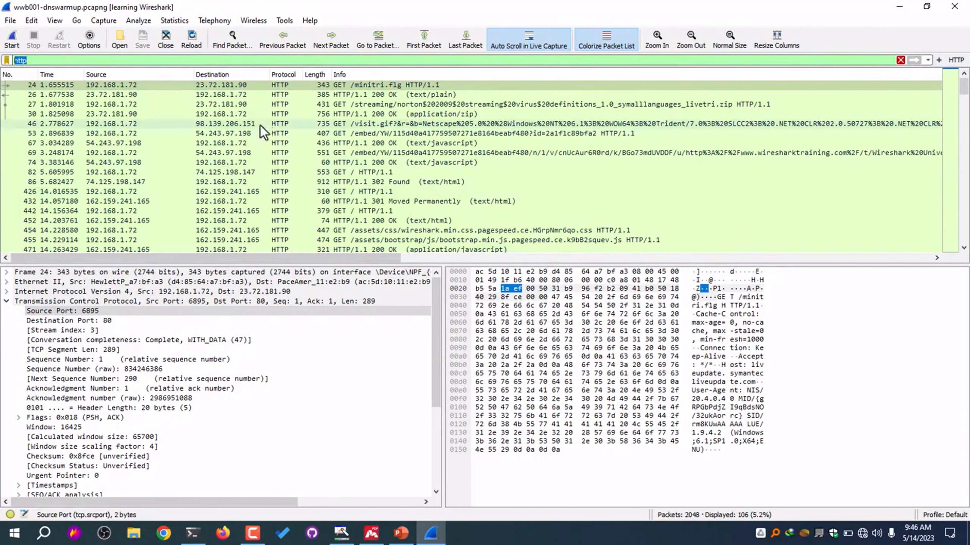
Apply the HTTP Status Code 200 field of frame 67 as the selected display filter
left_click(229, 105)
left_click(343, 105)
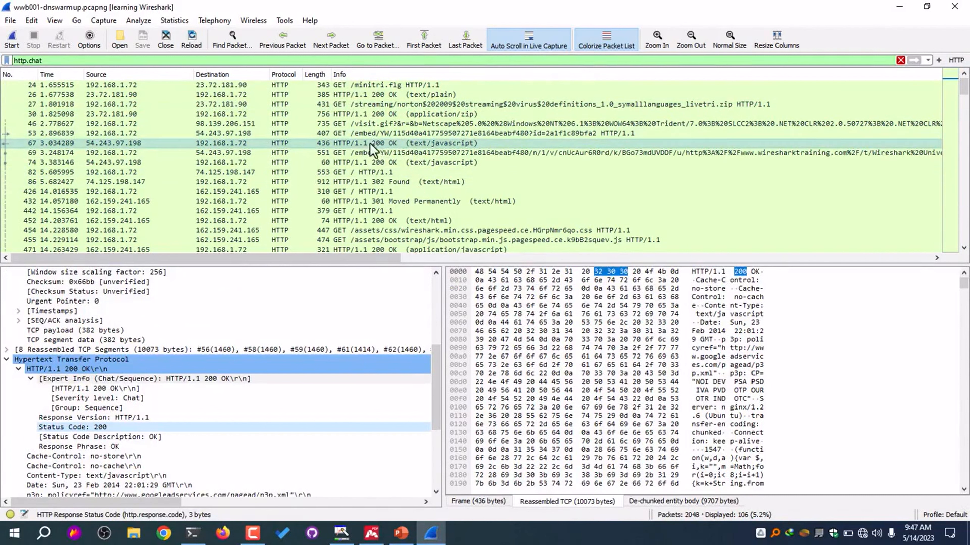
left_click(398, 145)
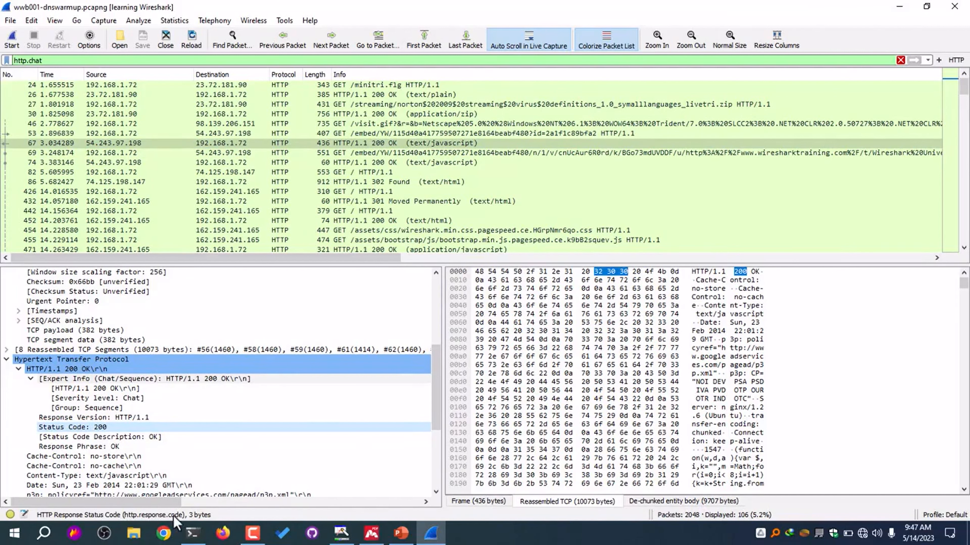
right_click(92, 427)
mouse_move(158, 230)
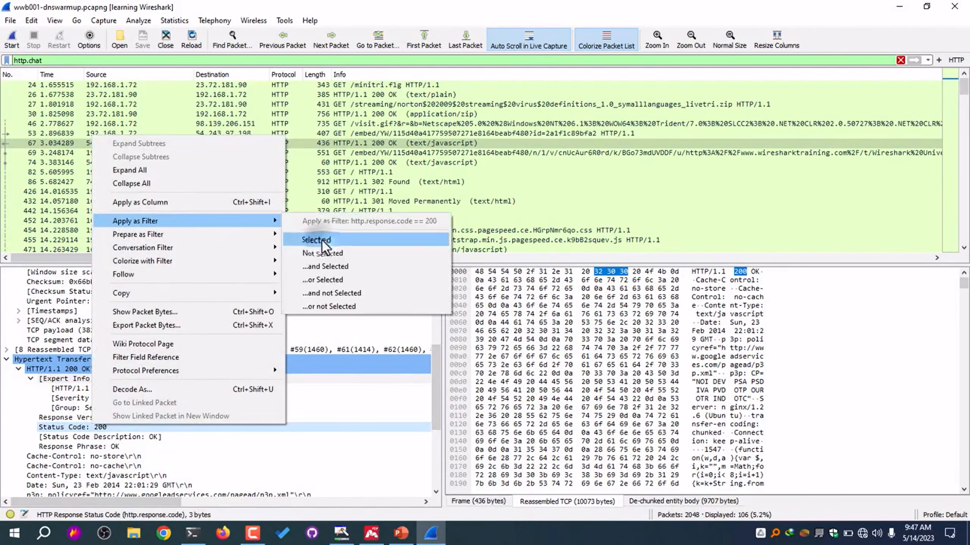
left_click(328, 236)
Save the current http.response.code == 200 filter as a filter button labelled HTTP 200
left_click_drag(100, 61, 5, 60)
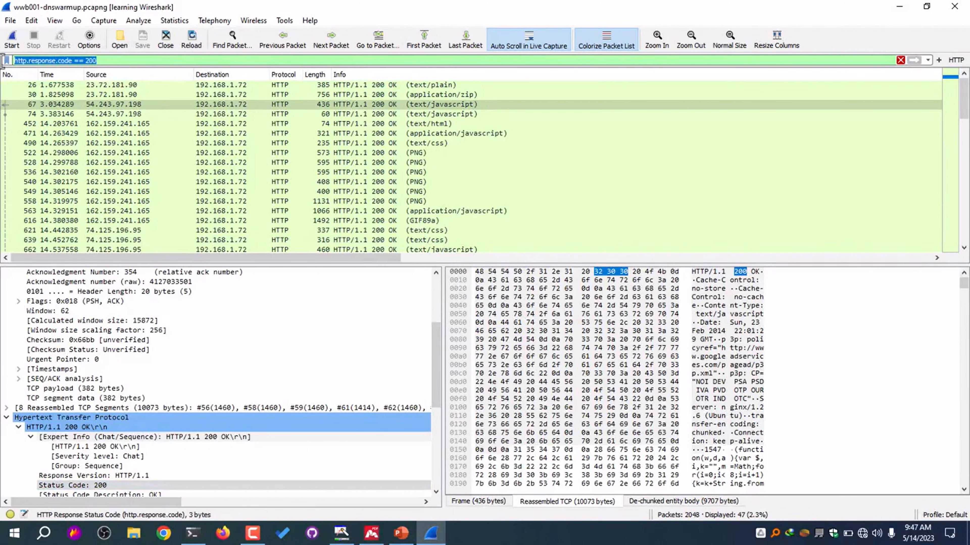
left_click(939, 60)
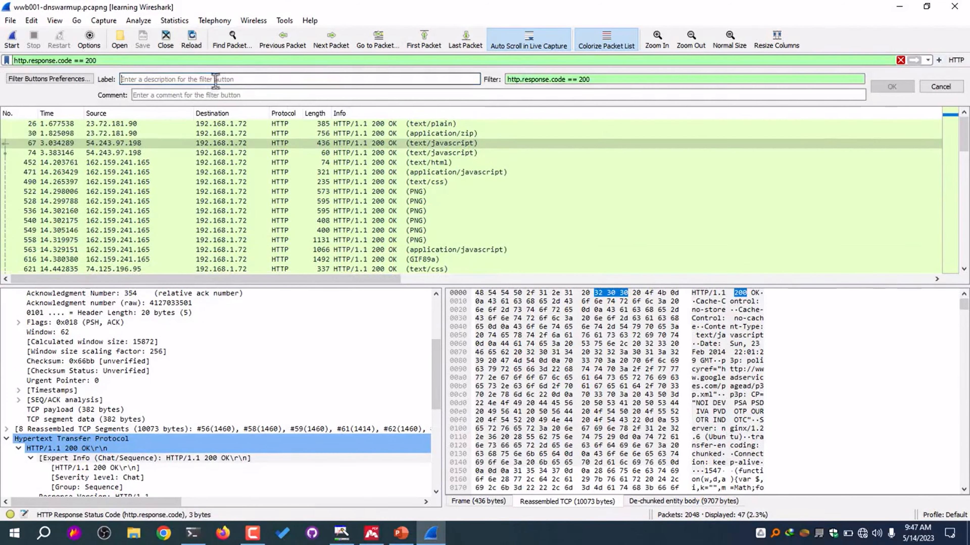
type("HTTP 200")
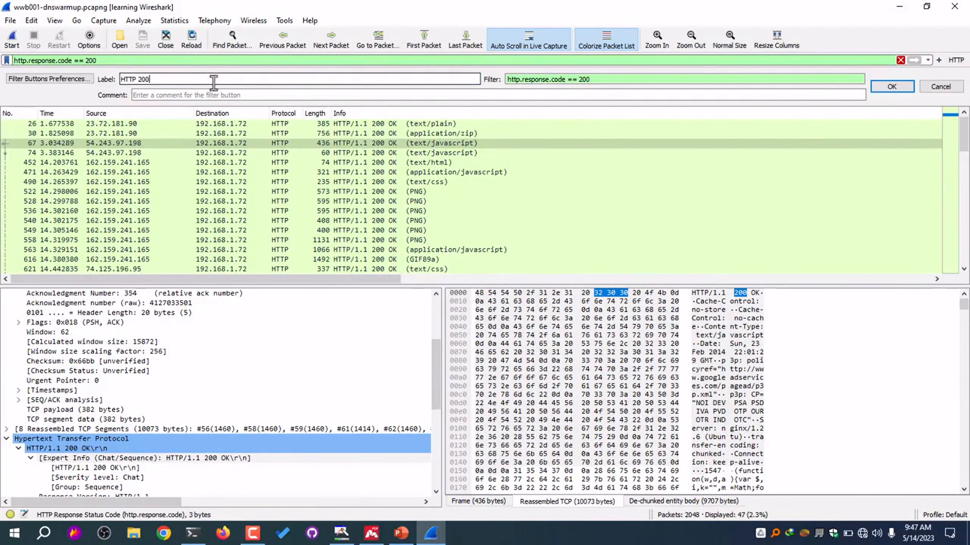
left_click(892, 86)
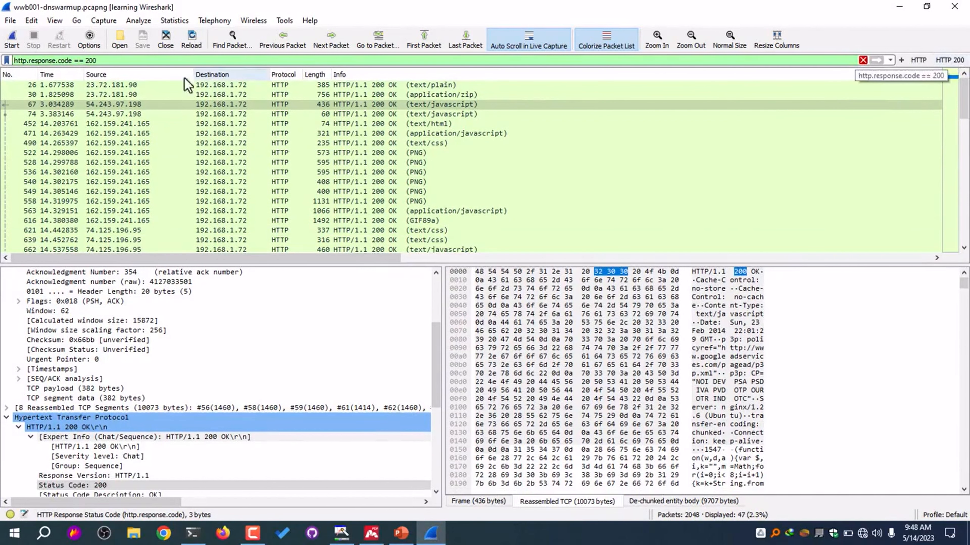
Use the HTTP 200 filter button and look through the packets it lists
left_click_drag(151, 60, 3, 65)
left_click(949, 60)
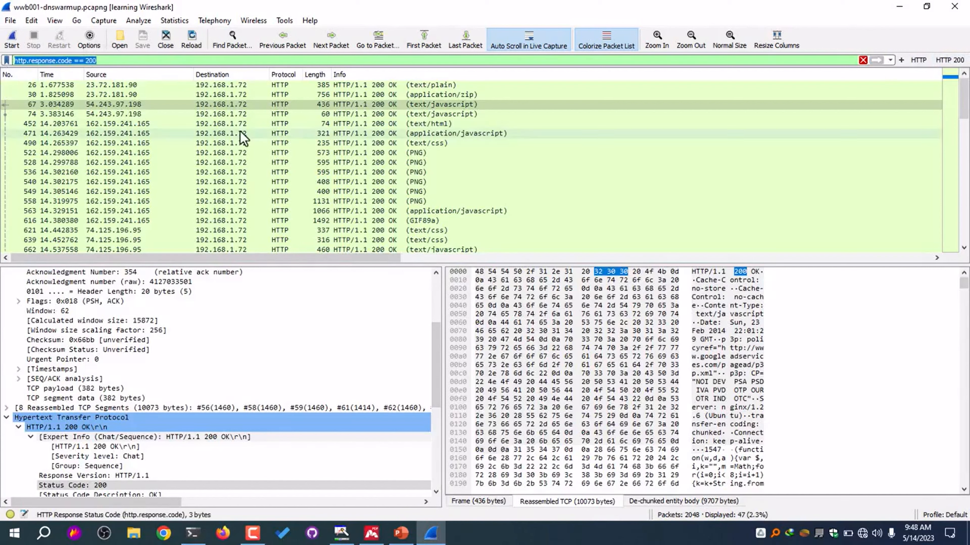
scroll(243, 136, "down", 3)
scroll(243, 137, "up", 3)
scroll(243, 137, "down", 7)
scroll(243, 137, "up", 2)
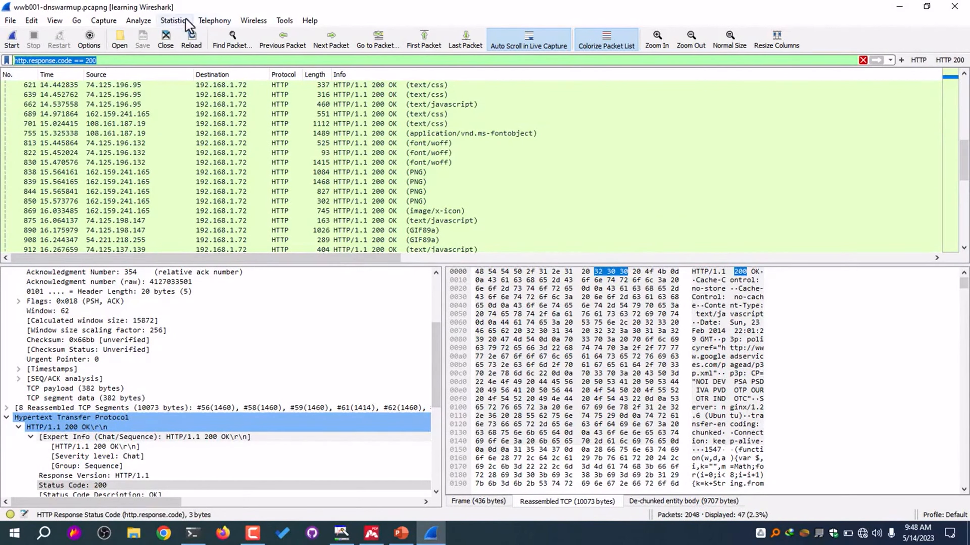
Open the saved Display Filters list and examine its names and expressions, including the No ARP and no DNS entry
left_click(140, 21)
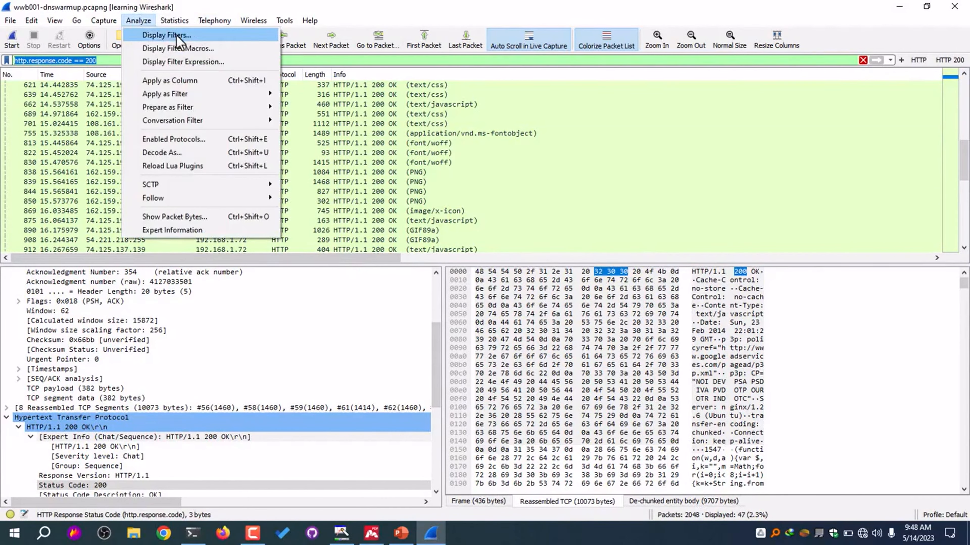
left_click(167, 35)
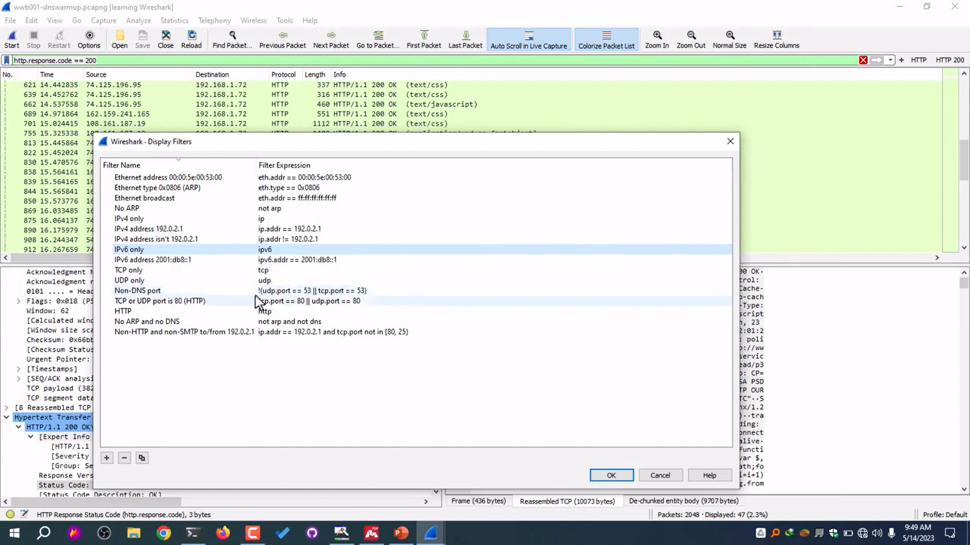
left_click(306, 322)
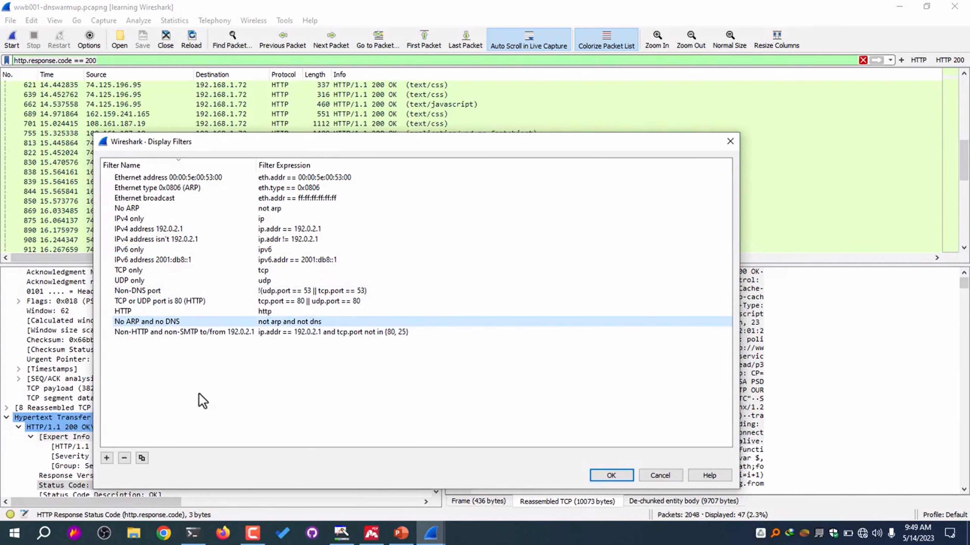
left_click_drag(208, 148, 194, 114)
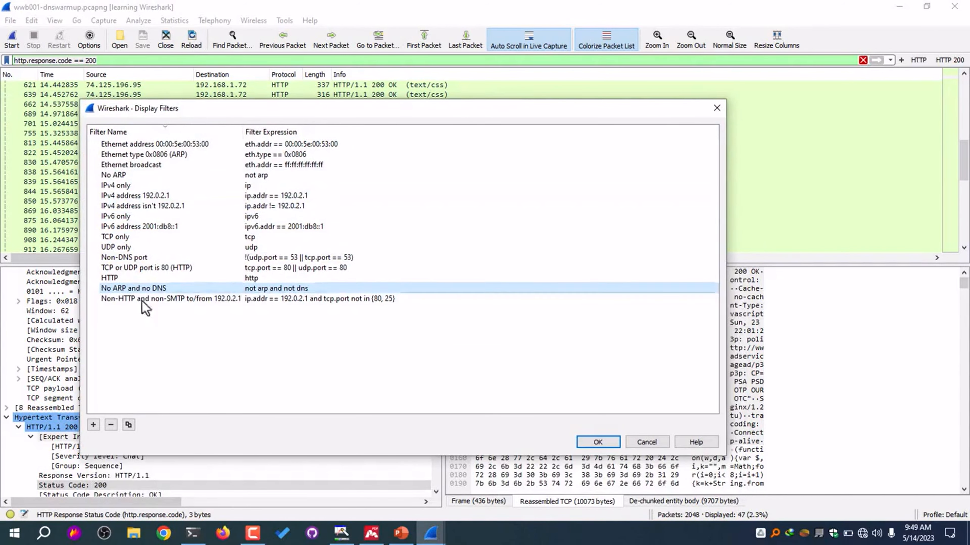